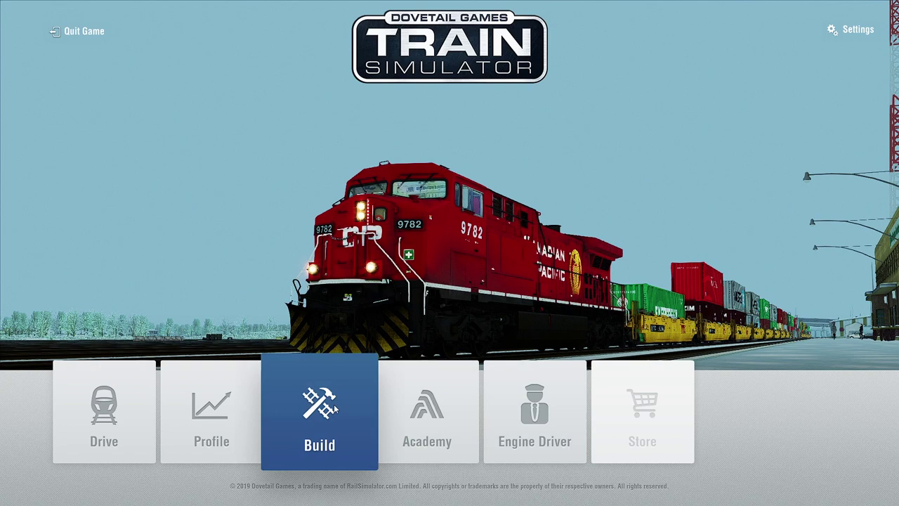
Step: Open the scenario list for building and delete the Academy free roam scenario P42DC Enhancment Pack Tutorial
{"action": "left_click", "coordinate": [319, 414]}
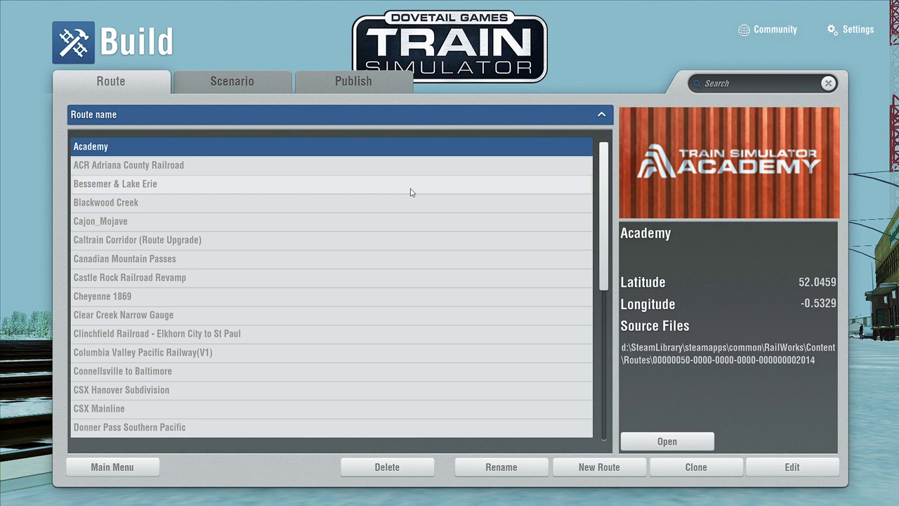
{"action": "left_click", "coordinate": [248, 82]}
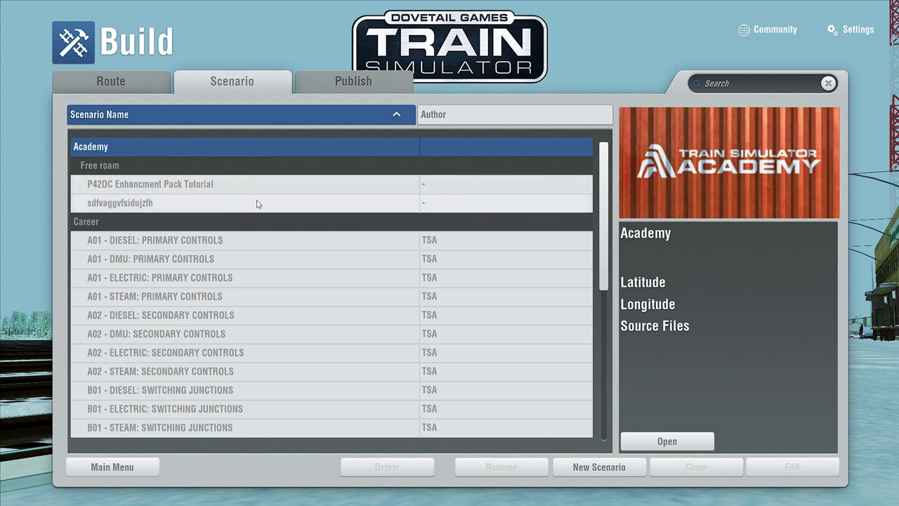
{"action": "left_click", "coordinate": [226, 187]}
{"action": "left_click", "coordinate": [387, 467]}
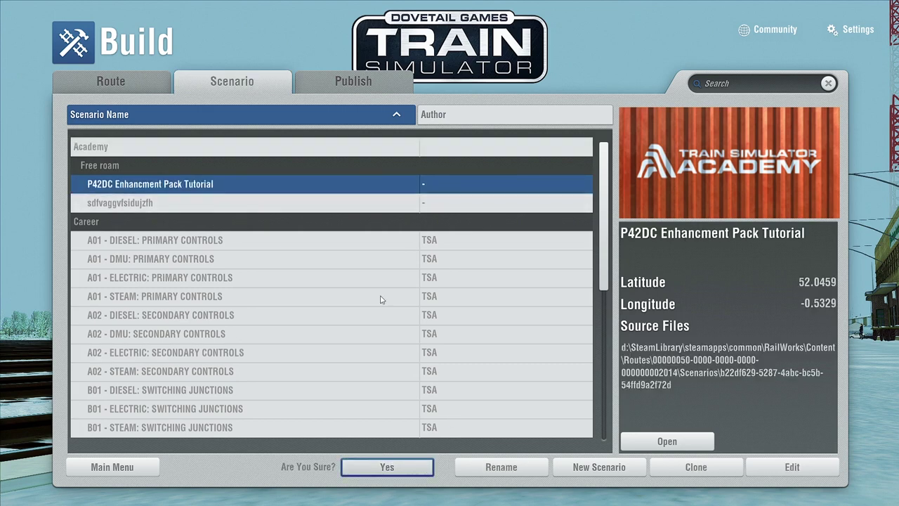
{"action": "left_click", "coordinate": [408, 467]}
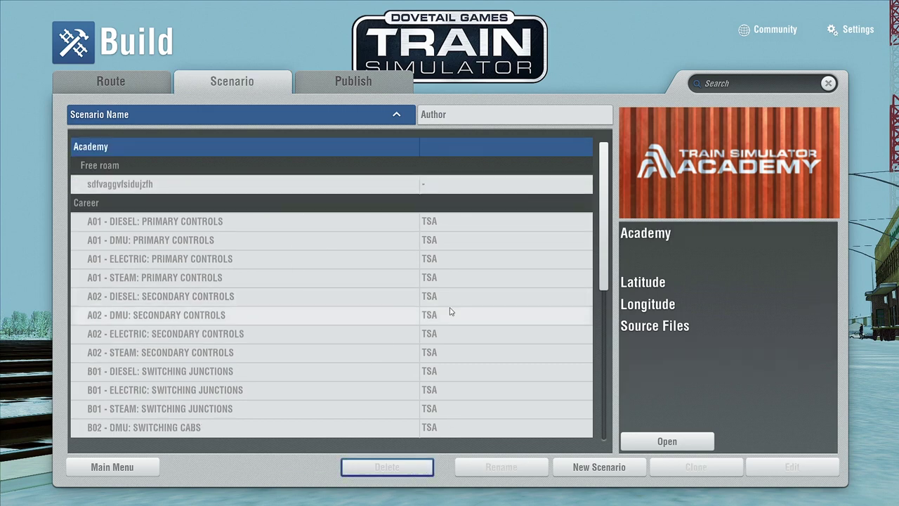
Step: Delete the Academy free roam scenario sdfvaggvfsidujzfh
{"action": "left_click", "coordinate": [344, 189]}
{"action": "left_click", "coordinate": [387, 466]}
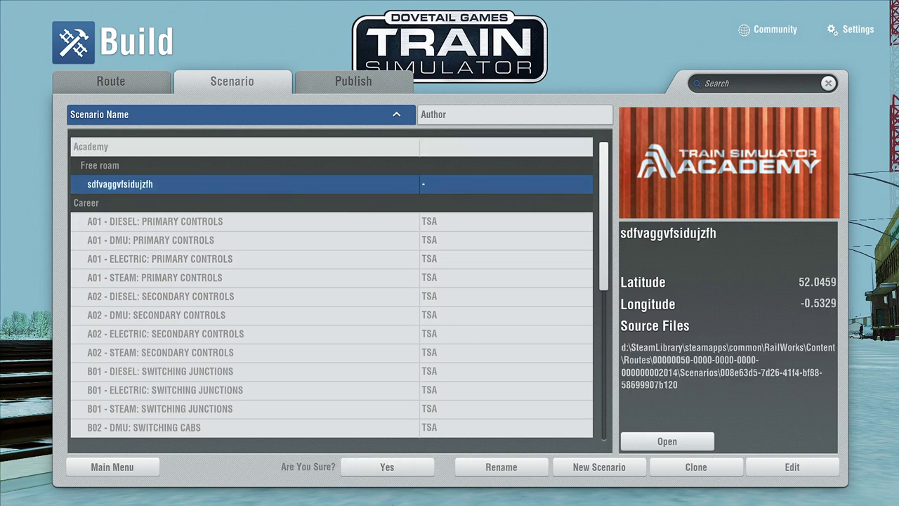
{"action": "left_click", "coordinate": [399, 464]}
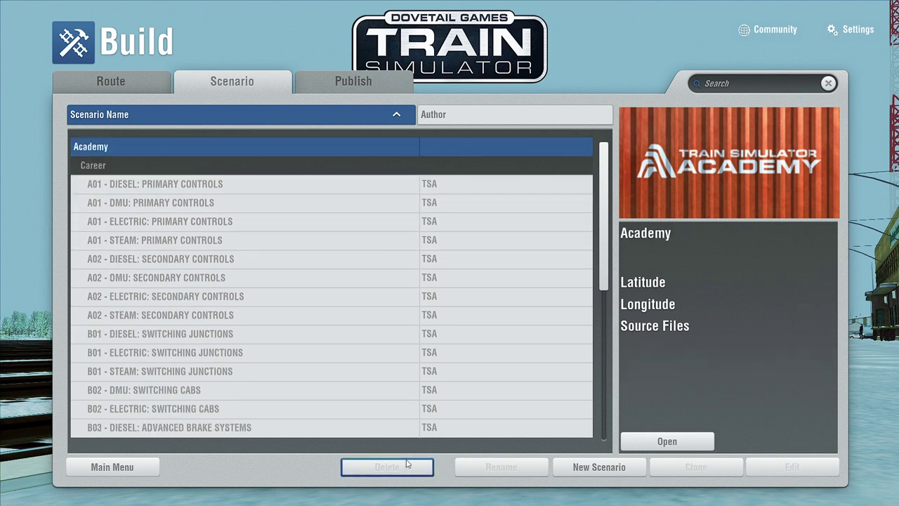
Step: Create a free roam scenario named P42 EP on the Academy route, located at Route Origin
{"action": "left_click", "coordinate": [611, 474]}
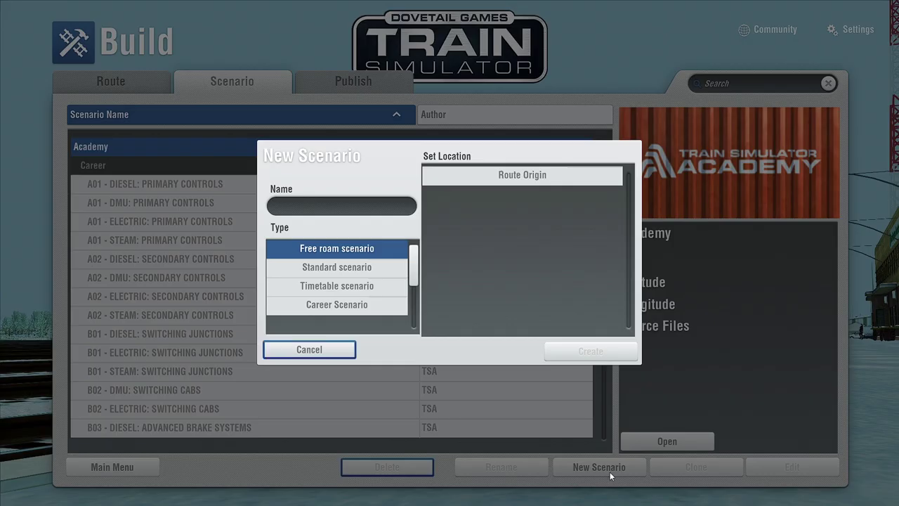
{"action": "left_click", "coordinate": [522, 176]}
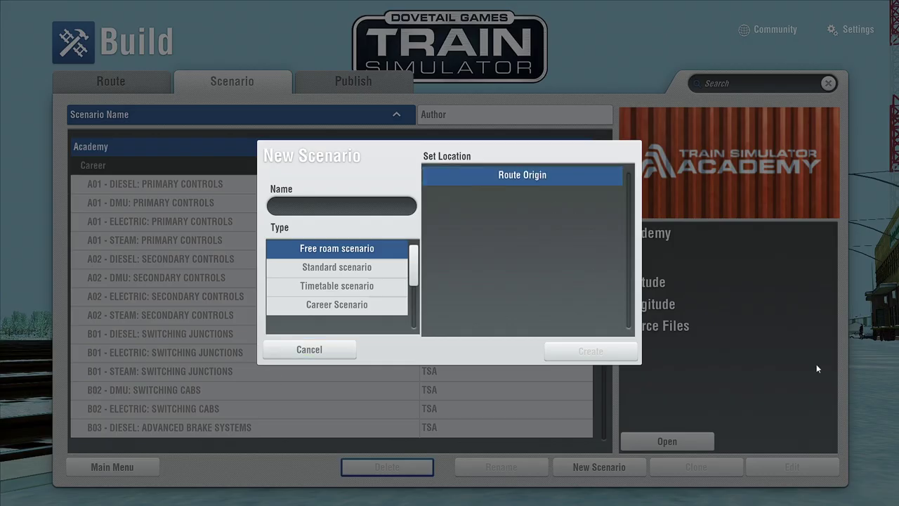
{"action": "left_click", "coordinate": [307, 208]}
{"action": "type", "text": "P42 EP"}
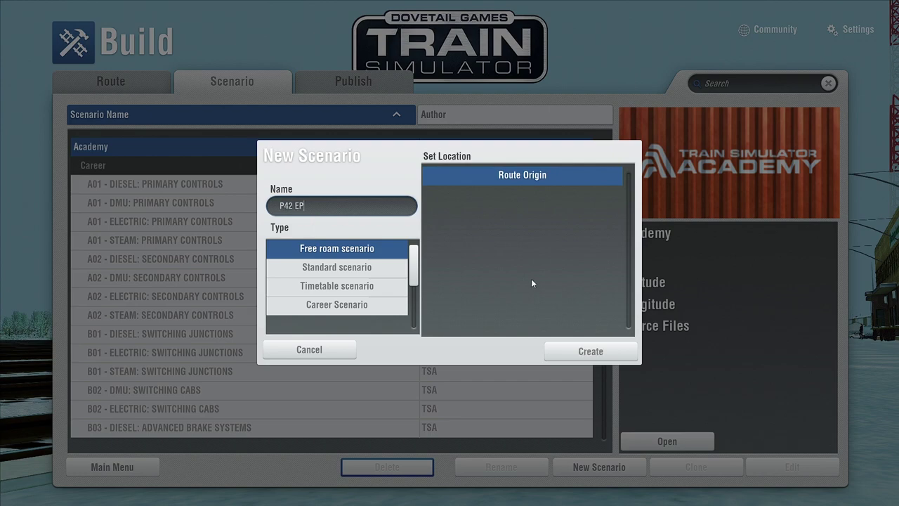
{"action": "left_click", "coordinate": [556, 356]}
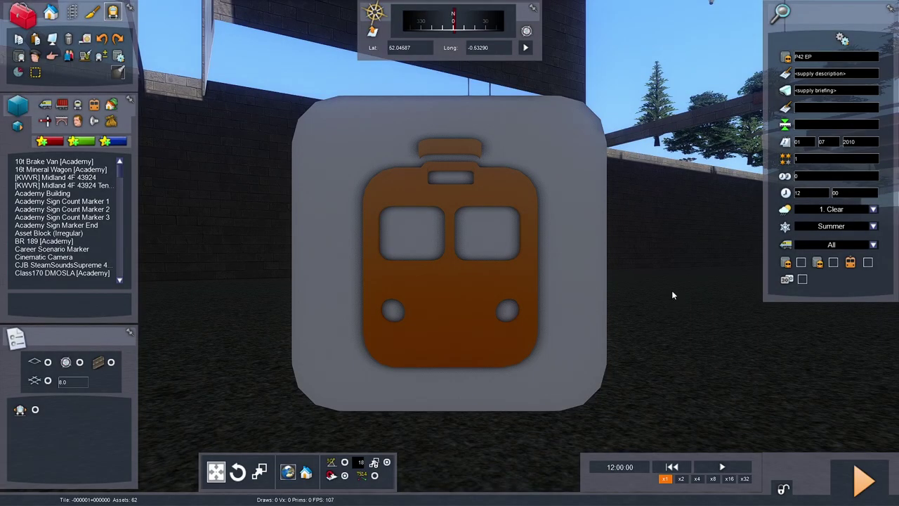
Step: Go to the yard tracks, list the available locomotives and open the asset pack filter
{"action": "right_click_drag", "start_coordinate": [675, 292], "coordinate": [629, 292]}
{"action": "key", "text": "Up"}
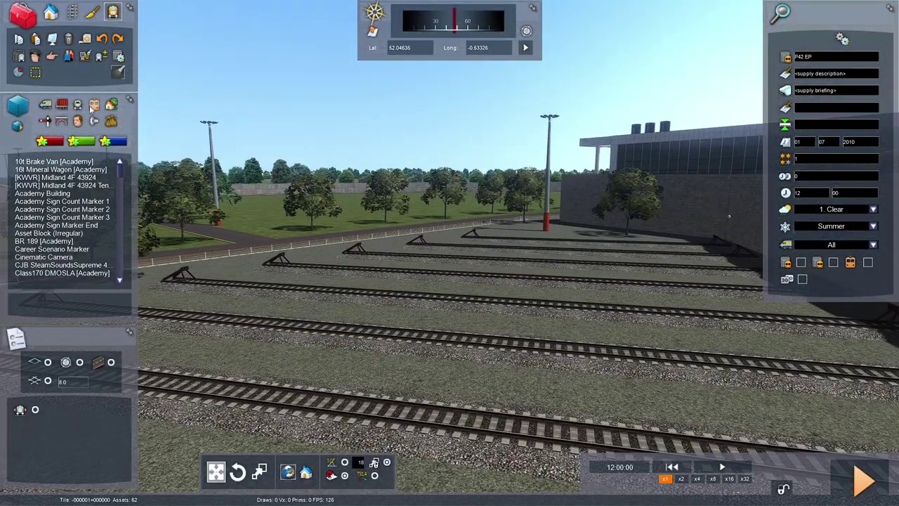
{"action": "left_click", "coordinate": [45, 104]}
{"action": "left_click", "coordinate": [18, 126]}
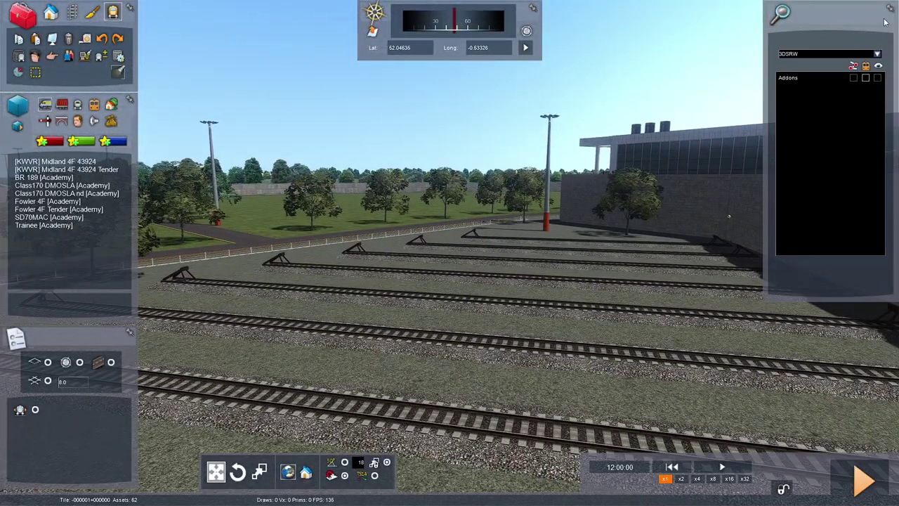
{"action": "right_click_drag", "start_coordinate": [427, 186], "coordinate": [429, 160]}
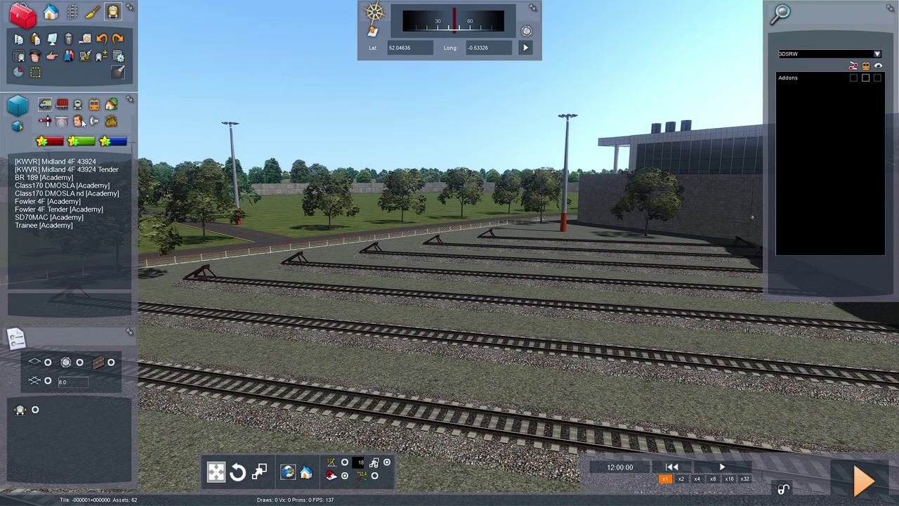
{"action": "right_click_drag", "start_coordinate": [513, 218], "coordinate": [459, 251]}
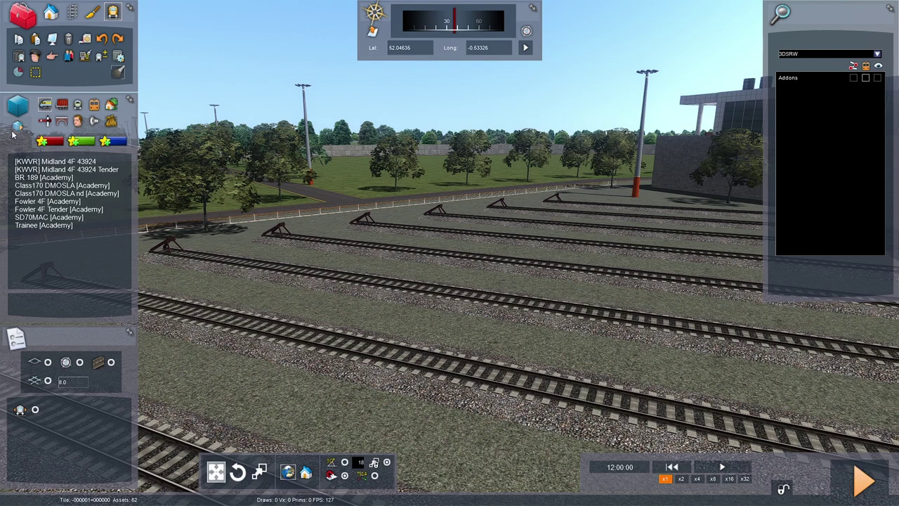
Step: Choose RSC as the asset provider and enable its P42Pack01 for the scenario
{"action": "left_click", "coordinate": [877, 53]}
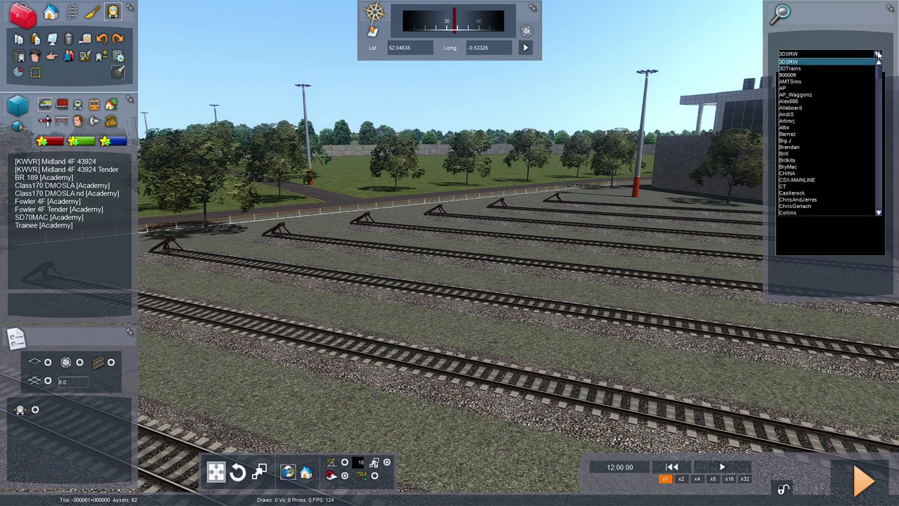
{"action": "left_click_drag", "start_coordinate": [881, 74], "coordinate": [881, 154]}
{"action": "left_click", "coordinate": [822, 181]}
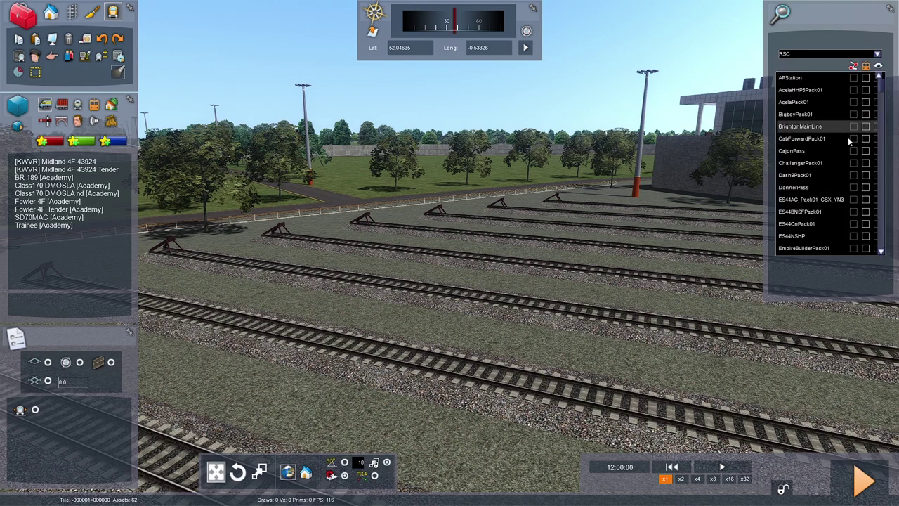
{"action": "left_click_drag", "start_coordinate": [883, 89], "coordinate": [883, 188]}
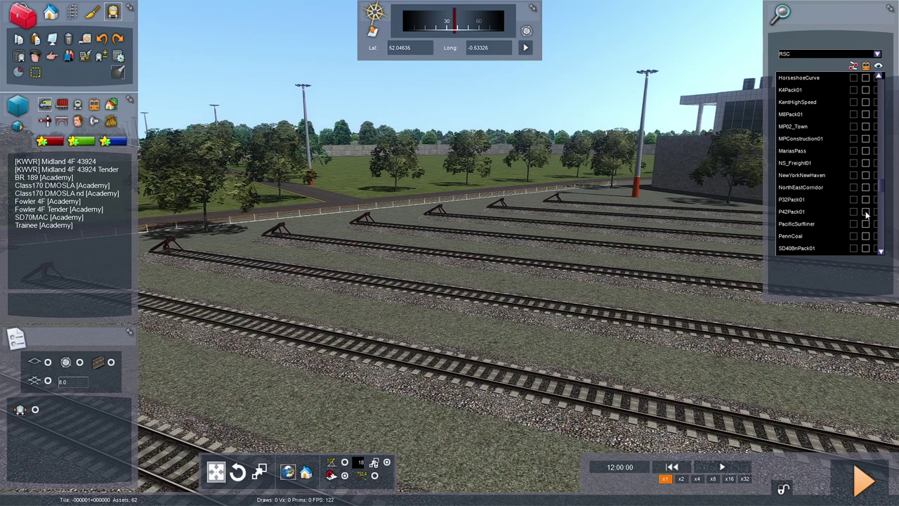
{"action": "left_click", "coordinate": [866, 213]}
Step: Try the RSC P42DC Amtrak 40th locomotive on a yard track and discard it
{"action": "right_click_drag", "start_coordinate": [215, 219], "coordinate": [262, 344]}
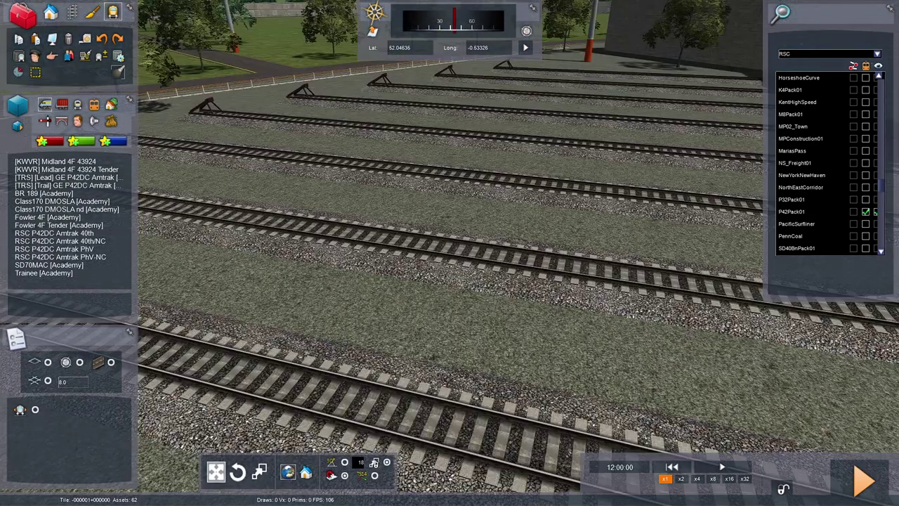
{"action": "left_click", "coordinate": [106, 233]}
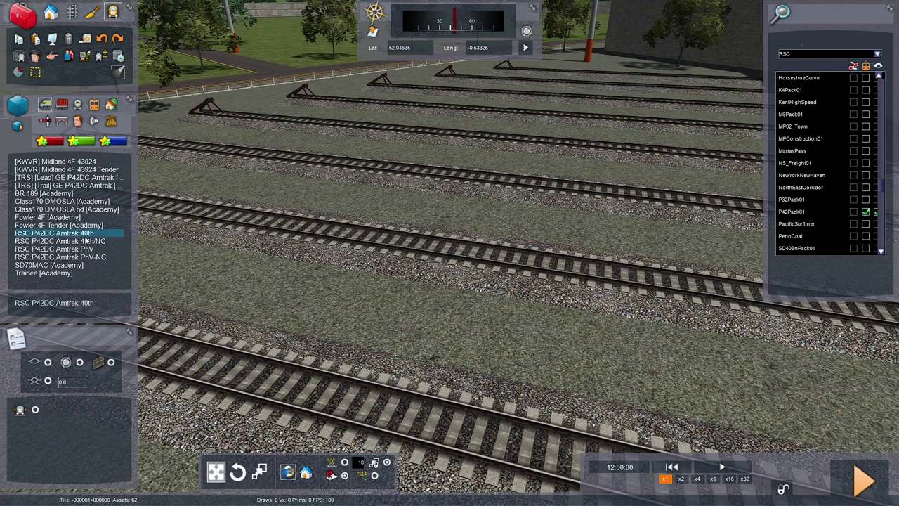
{"action": "left_click", "coordinate": [430, 237]}
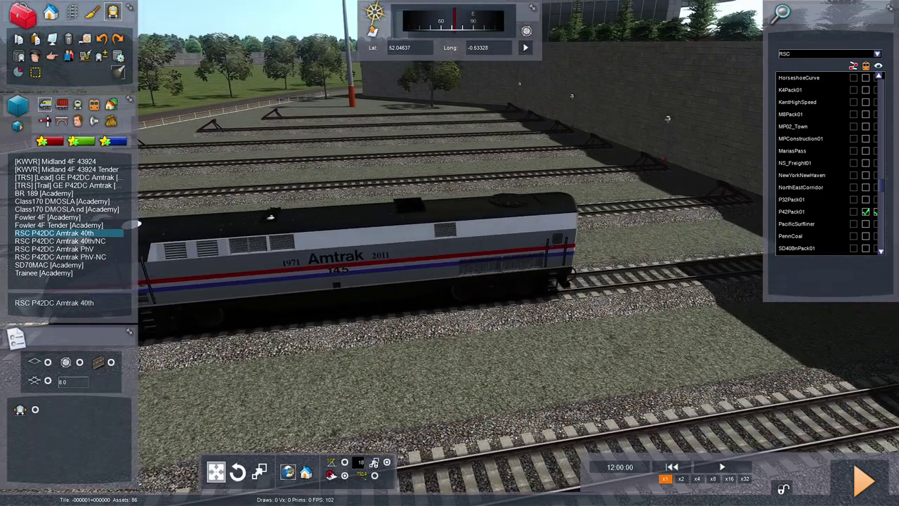
{"action": "key", "text": "Left"}
{"action": "right_click", "coordinate": [225, 270]}
Step: Try the RSC P42DC Amtrak PhV locomotive on a yard track and remove it again
{"action": "left_click", "coordinate": [124, 249]}
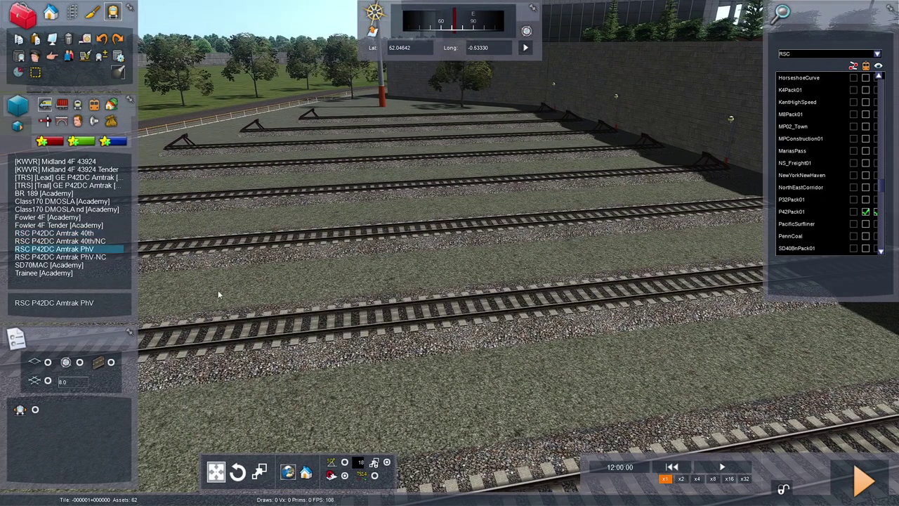
{"action": "left_click", "coordinate": [498, 294]}
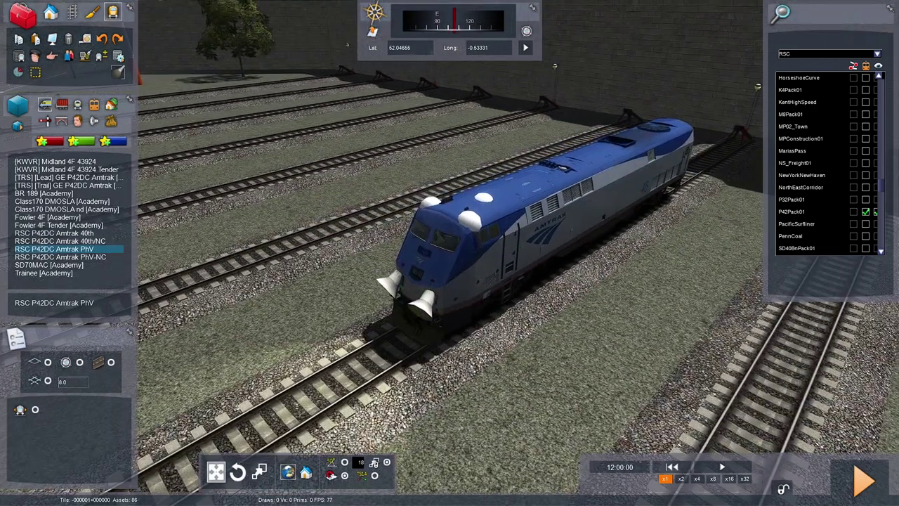
{"action": "key", "text": "ctrl+z"}
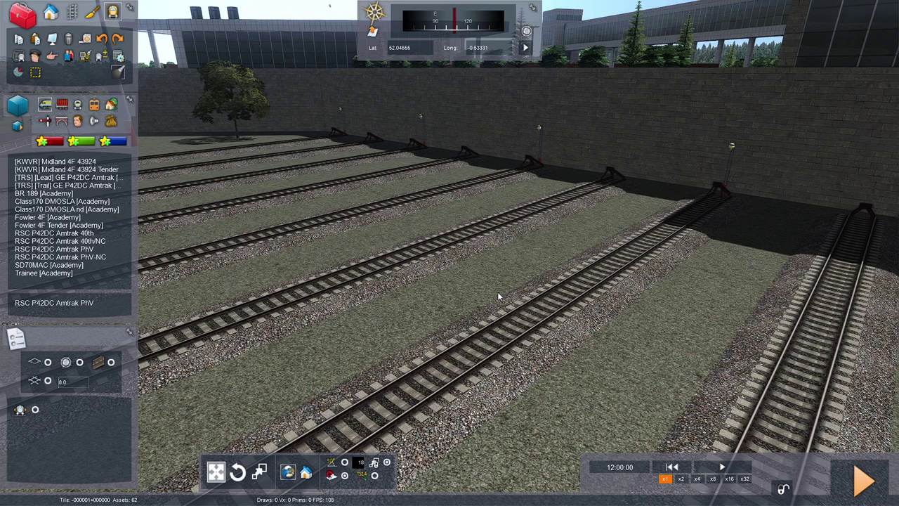
Step: Place the [TRS] [Lead] GE P42DC Amtrak locomotive on a yard track
{"action": "left_click", "coordinate": [70, 177]}
{"action": "left_click", "coordinate": [432, 249]}
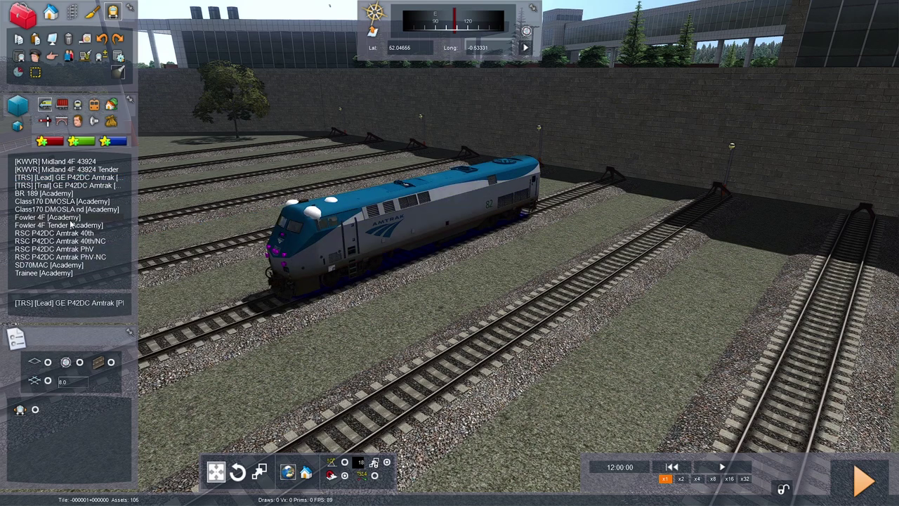
Step: Place the [TRS] [Trail] GE P42DC Amtrak locomotive on the adjacent track, and delete it again
{"action": "left_click", "coordinate": [74, 194]}
{"action": "left_click", "coordinate": [85, 184]}
{"action": "left_click", "coordinate": [600, 258]}
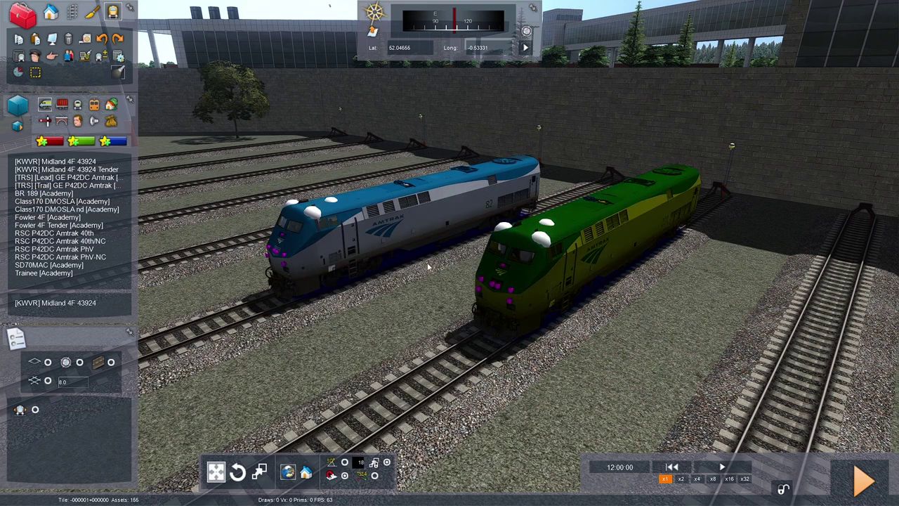
{"action": "left_click", "coordinate": [638, 223]}
{"action": "key", "text": "Delete"}
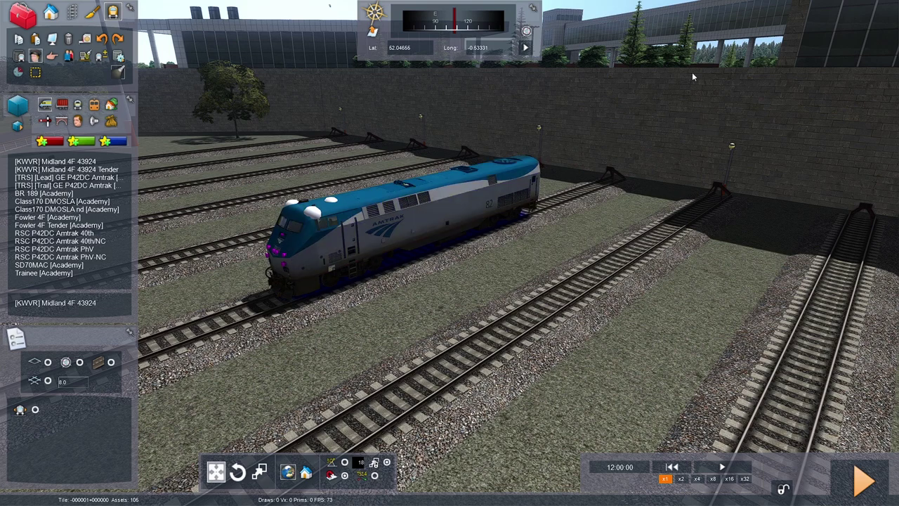
Step: Assign a driver to the placed lead P42DC, and start the scenario with its changes saved
{"action": "left_click", "coordinate": [306, 199]}
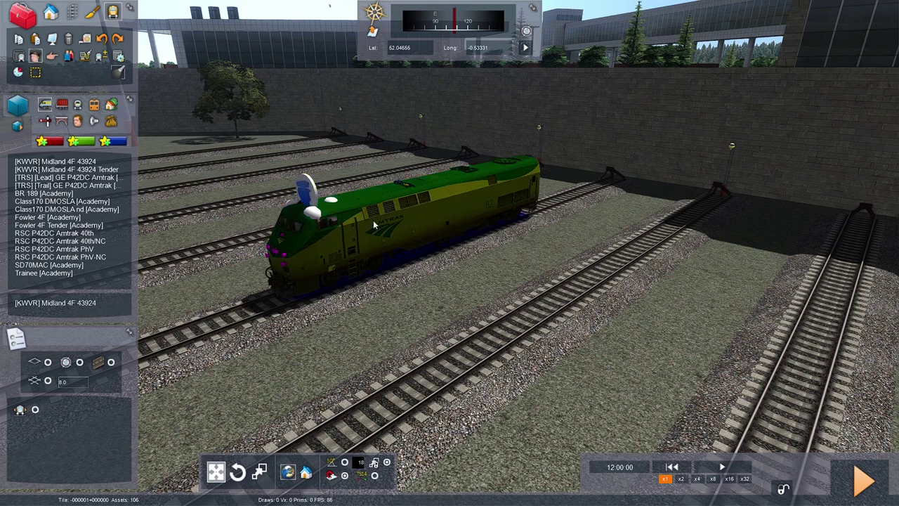
{"action": "left_click", "coordinate": [866, 482]}
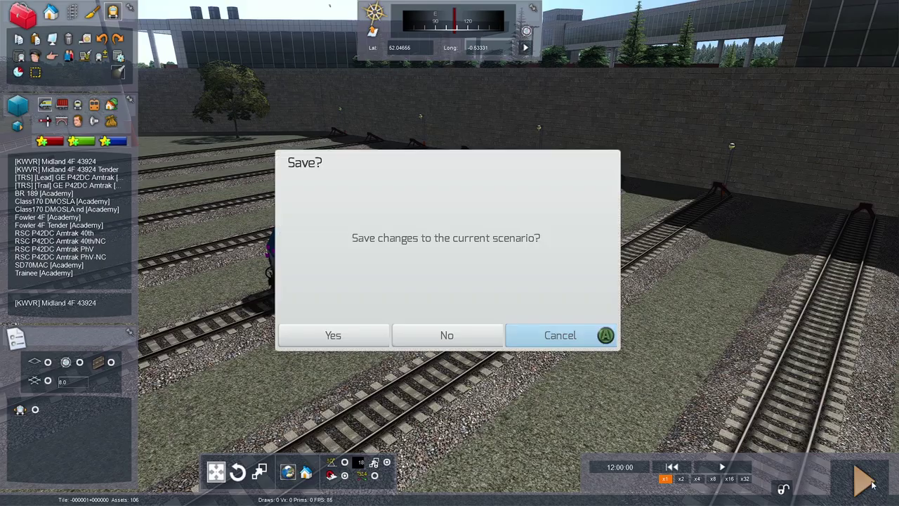
{"action": "key", "text": "Return"}
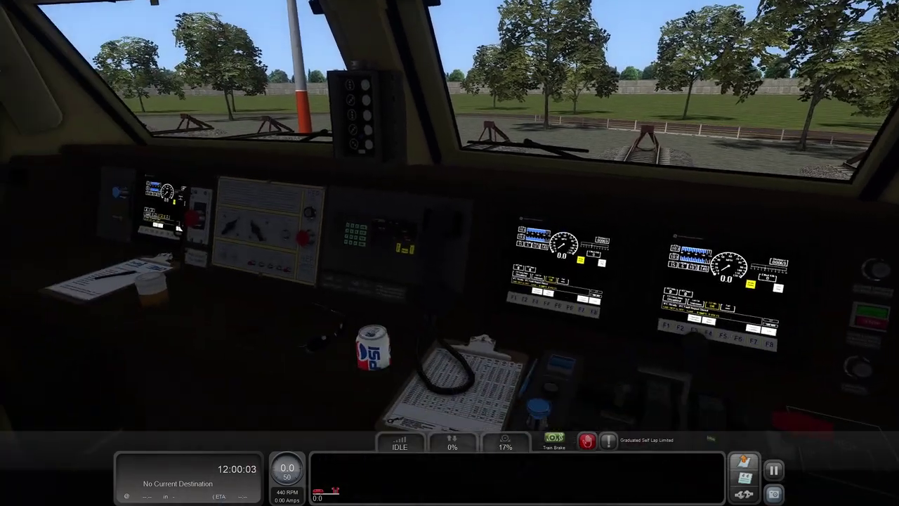
Step: Examine the P42DC cab's desk displays and the headlight controls beside them up close
{"action": "scroll", "coordinate": [449, 253], "scroll_direction": "up", "scroll_amount": 5}
{"action": "scroll", "coordinate": [450, 253], "scroll_direction": "down", "scroll_amount": 2}
{"action": "scroll", "coordinate": [450, 253], "scroll_direction": "down", "scroll_amount": 5}
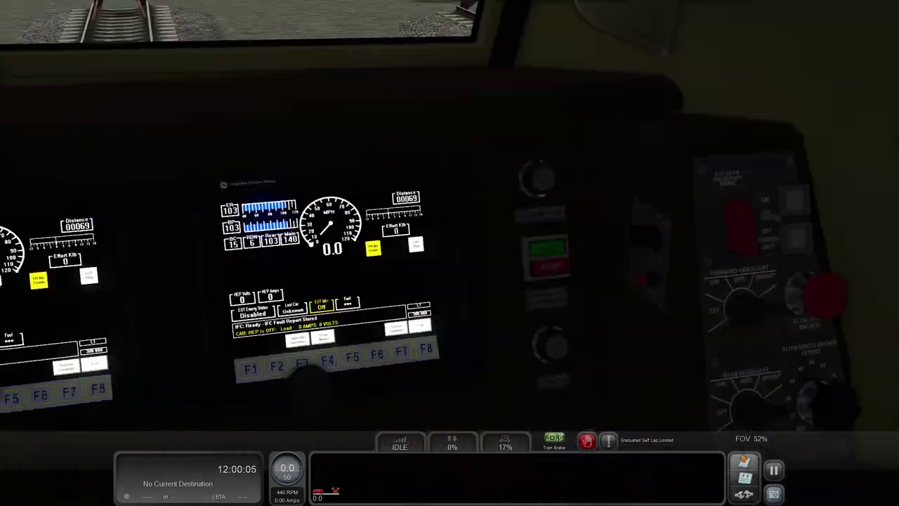